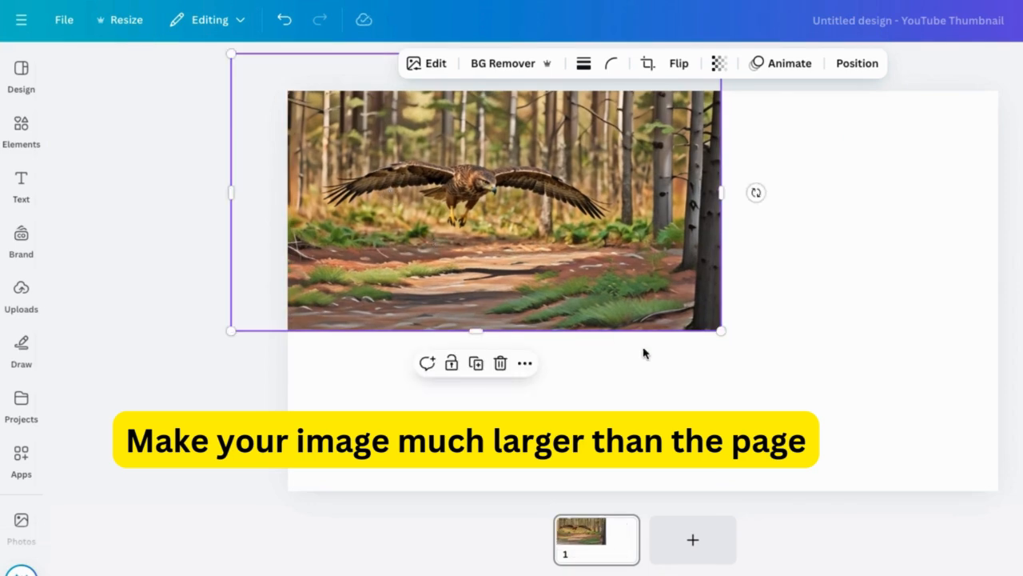
# Step: Enlarge the hawk image on page 1 so it extends well beyond the page edges
pyautogui.moveTo(719, 328); pyautogui.dragTo(1022, 548)
pyautogui.moveTo(756, 363); pyautogui.dragTo(736, 356)
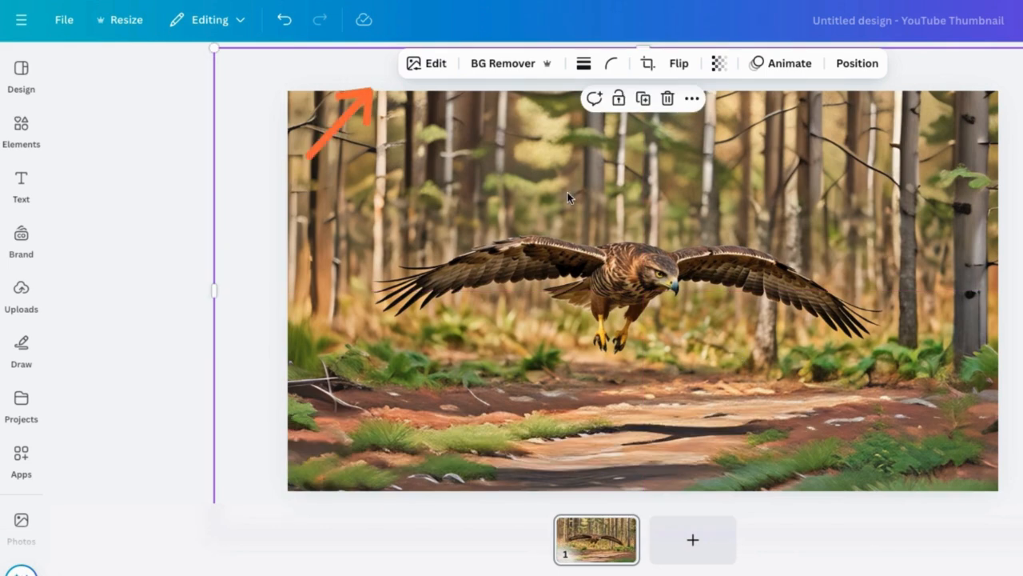
# Step: Use Magic Grab to separate the flying hawk from the forest background
pyautogui.click(430, 63)
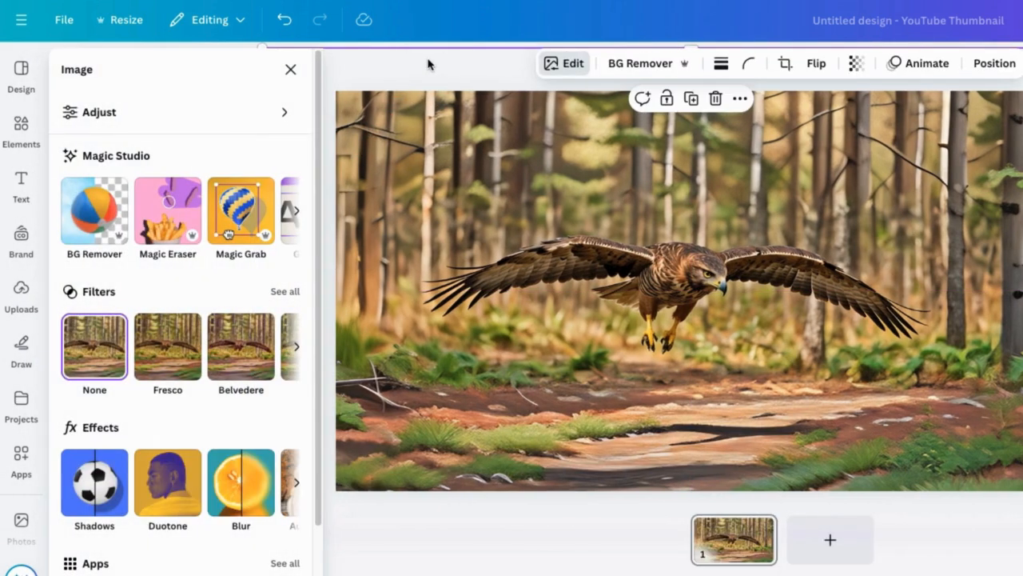
pyautogui.click(242, 214)
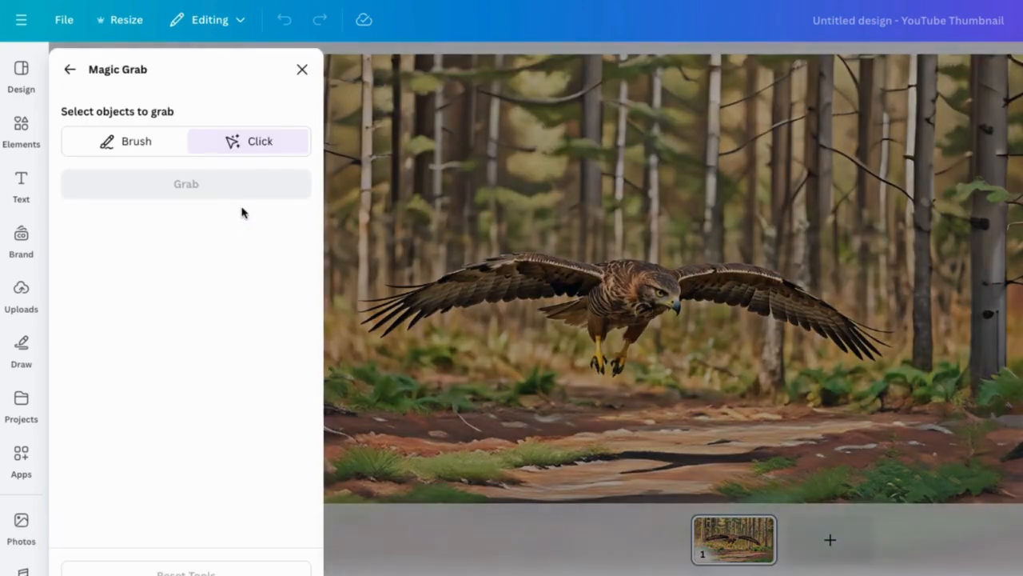
pyautogui.click(555, 277)
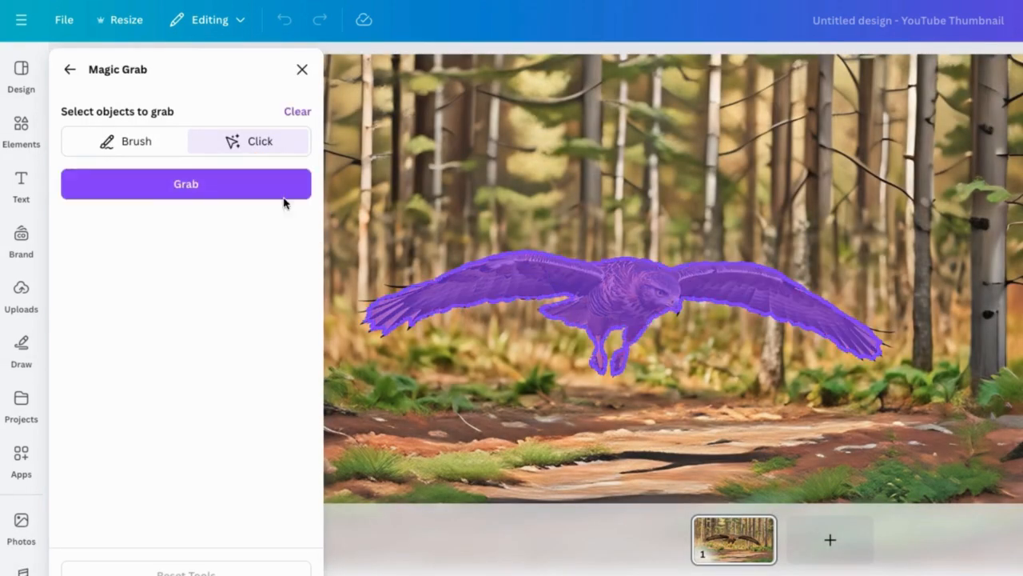
pyautogui.click(283, 196)
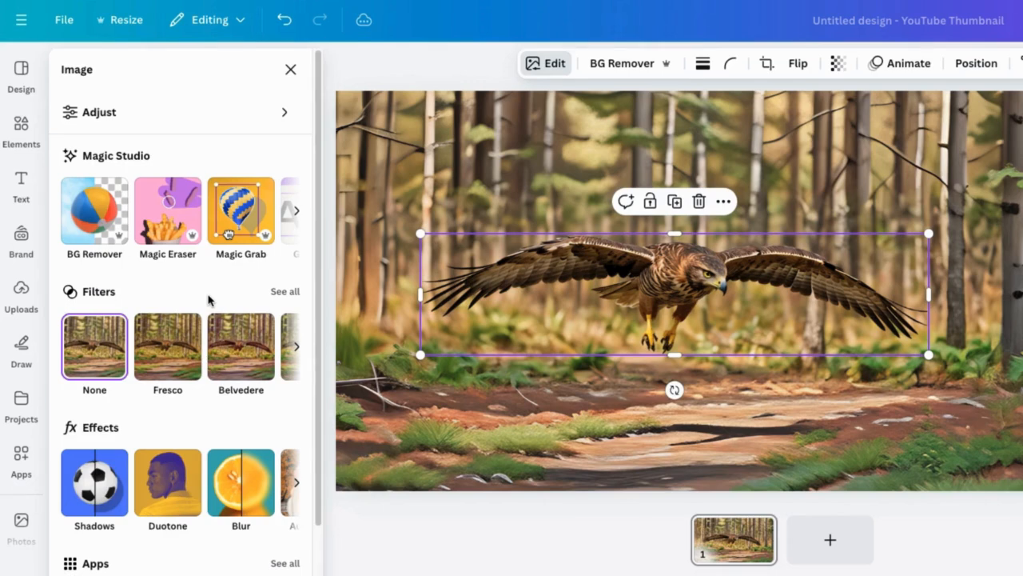
# Step: Nudge the grabbed hawk and undo the move
pyautogui.moveTo(697, 298); pyautogui.dragTo(678, 286)
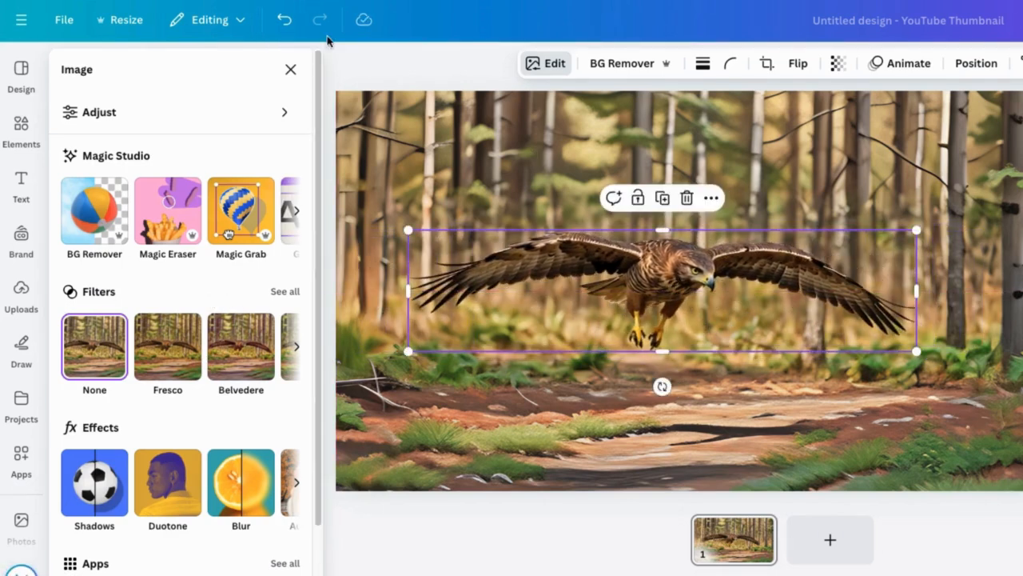
pyautogui.click(285, 20)
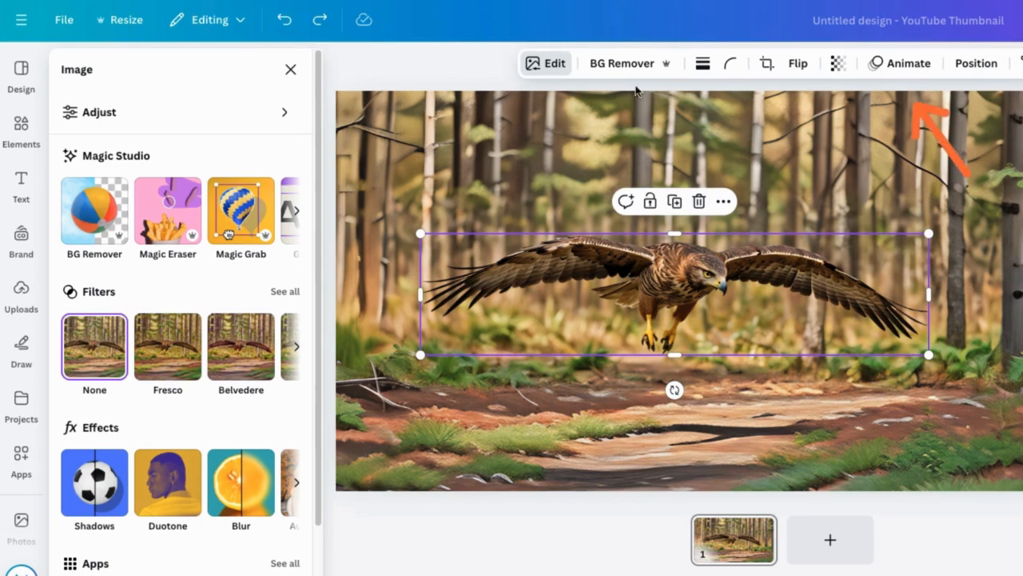
# Step: Apply the Breathe page animation to page 1
pyautogui.click(909, 63)
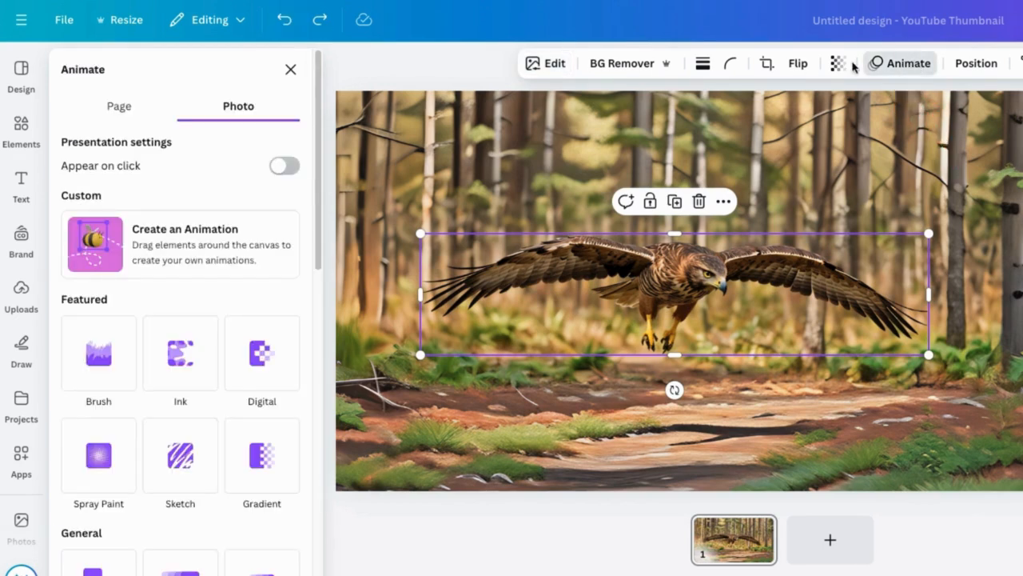
pyautogui.moveTo(318, 201); pyautogui.dragTo(308, 347)
pyautogui.click(109, 106)
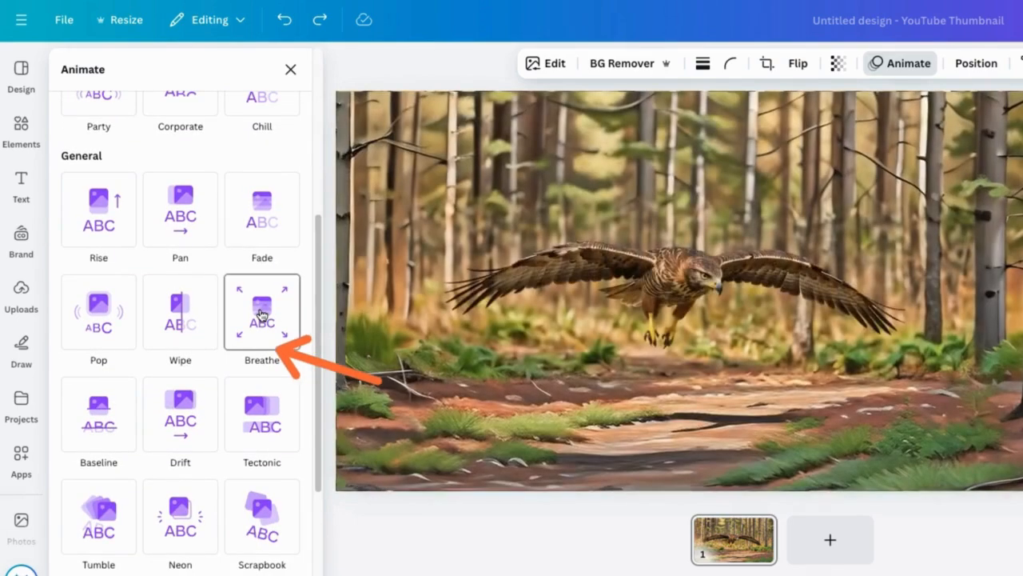
pyautogui.click(261, 313)
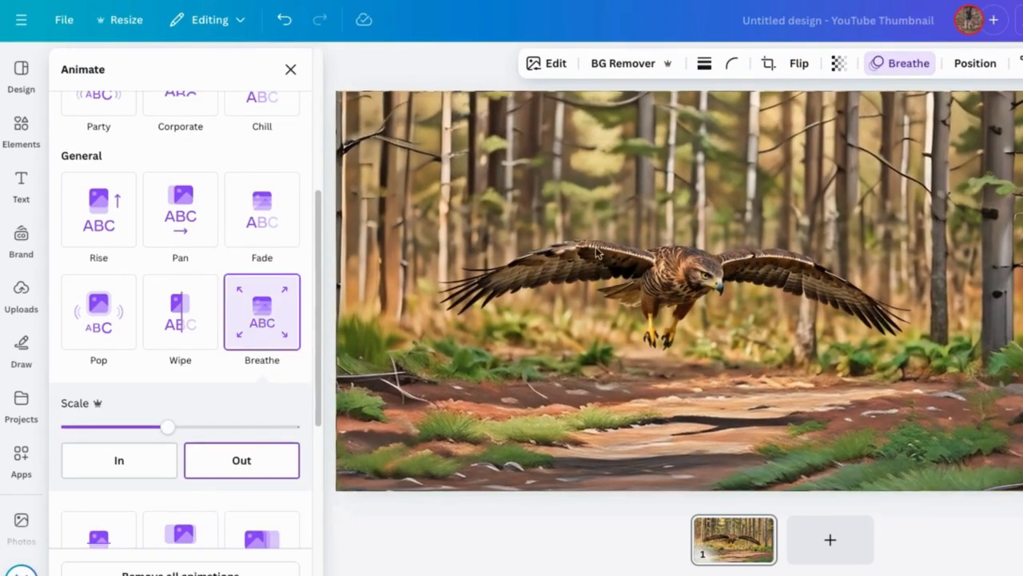
# Step: Select the grabbed hawk and apply the Breathe photo animation to it
pyautogui.click(616, 260)
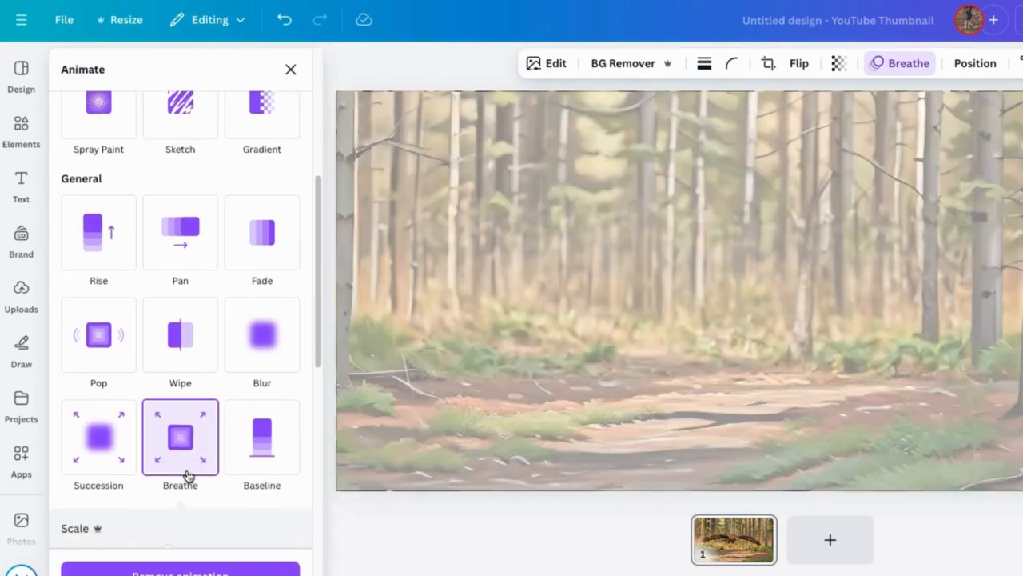
pyautogui.click(188, 474)
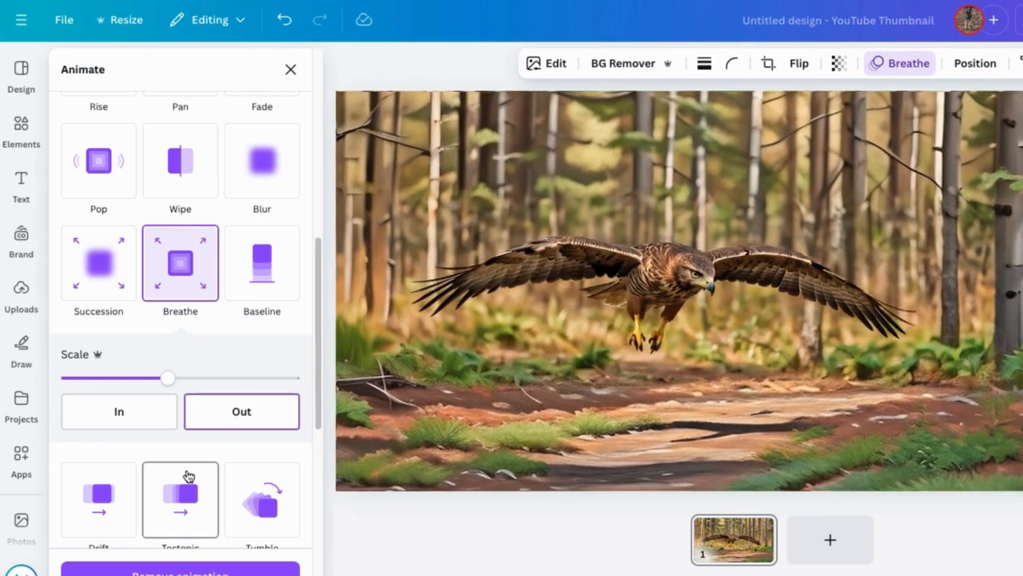
# Step: Set the hawk's Breathe scale to maximum and undo the change
pyautogui.scroll(-1, 187, 472)
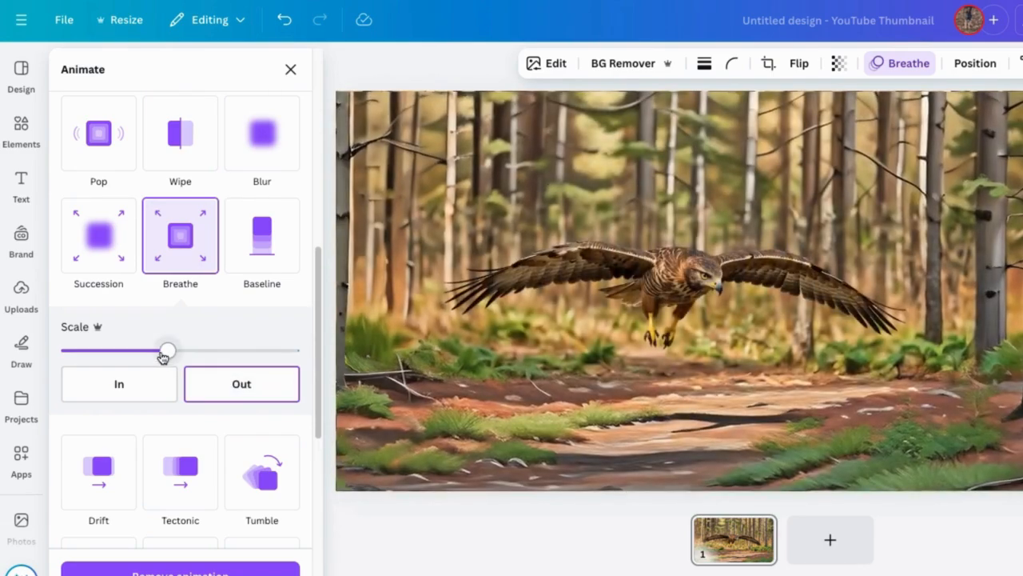
pyautogui.moveTo(166, 351); pyautogui.dragTo(309, 351)
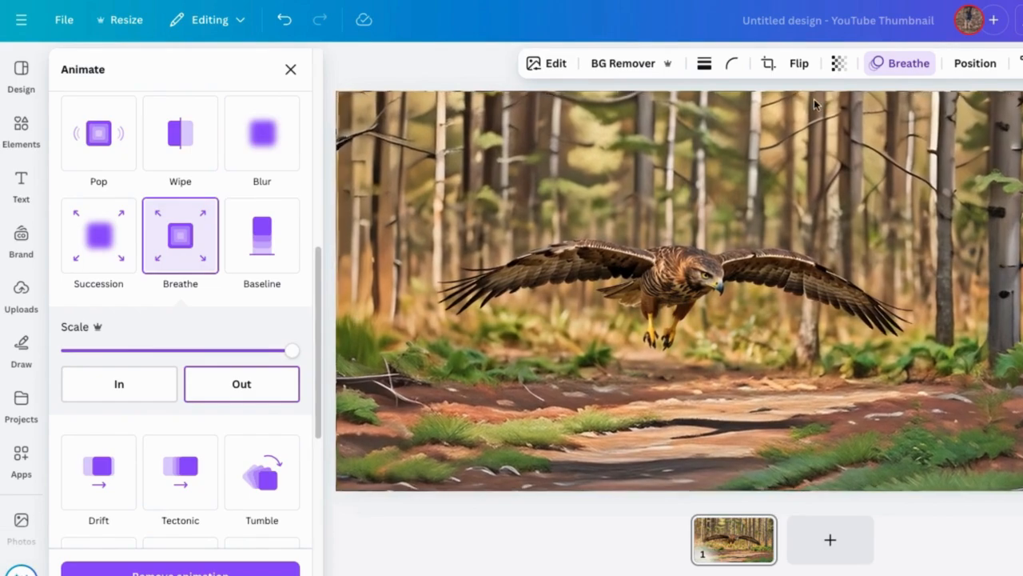
pyautogui.hotkey('ctrl', 'z')
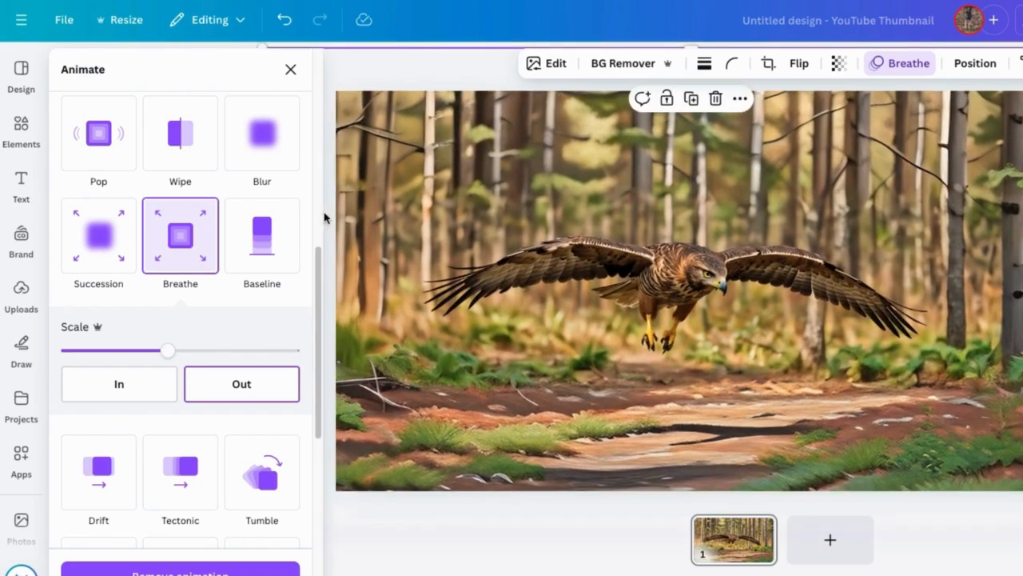
# Step: Switch the hawk's Breathe animation to In and set its scale to maximum
pyautogui.click(120, 393)
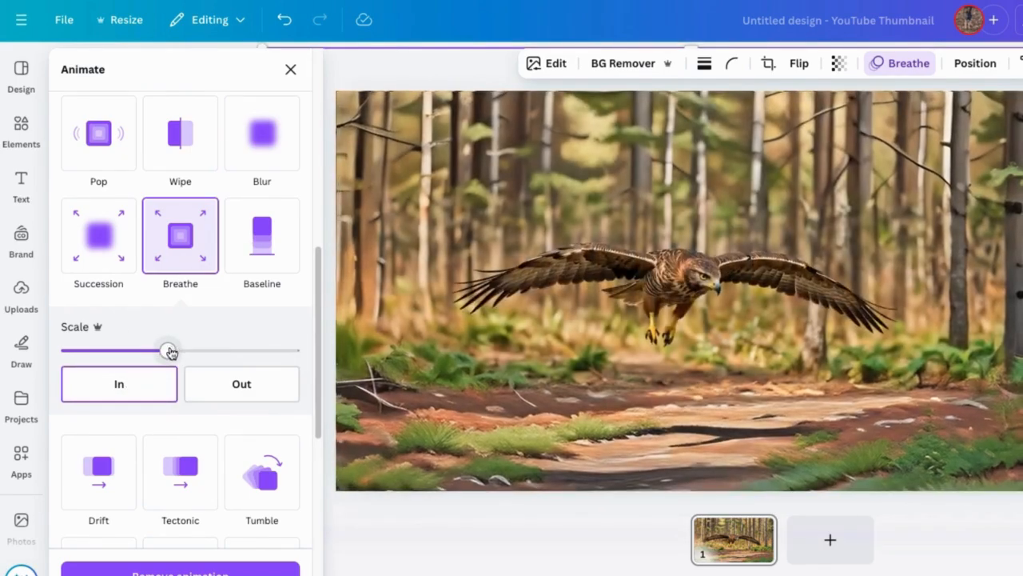
pyautogui.moveTo(169, 352); pyautogui.dragTo(334, 355)
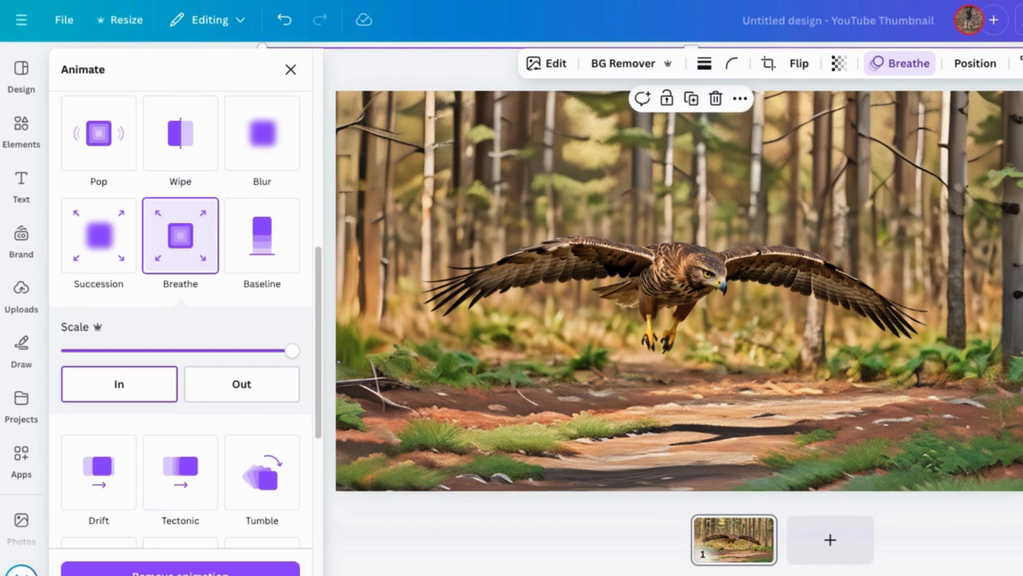
# Step: Add a new blank second page to the design
pyautogui.click(360, 540)
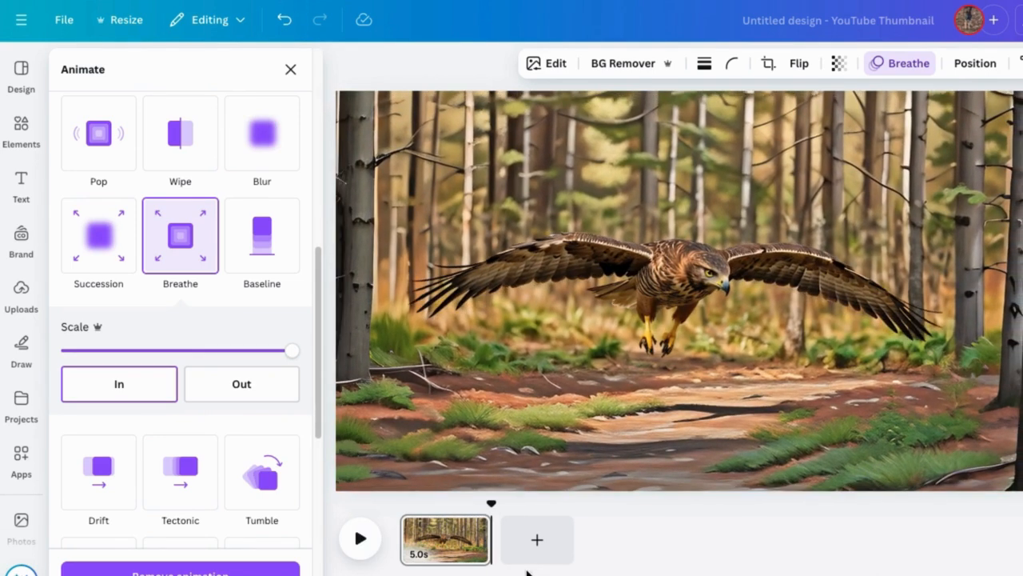
pyautogui.click(537, 540)
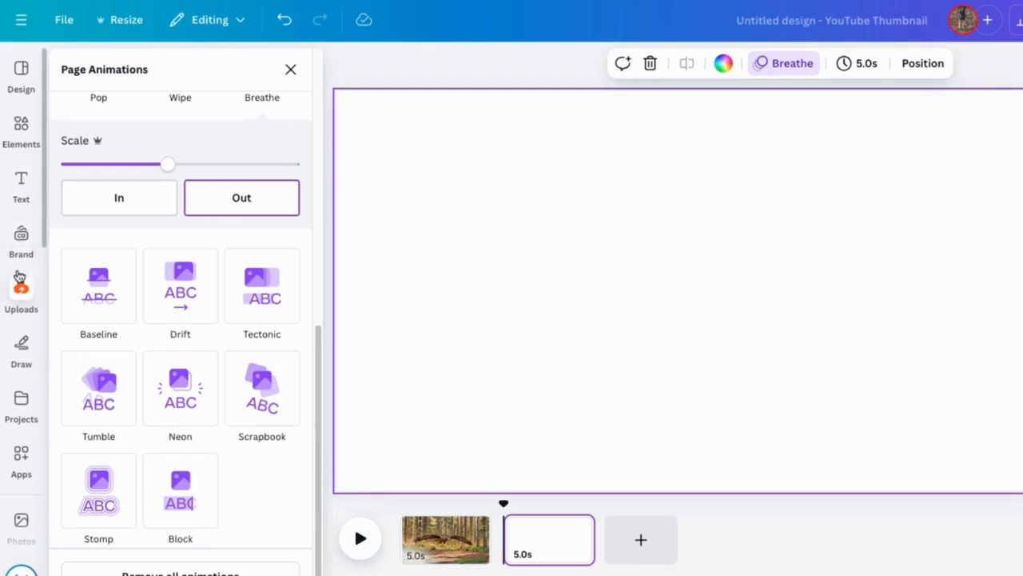
# Step: Insert the second uploaded hawk image on page 2 and enlarge it beyond the page edges
pyautogui.click(22, 297)
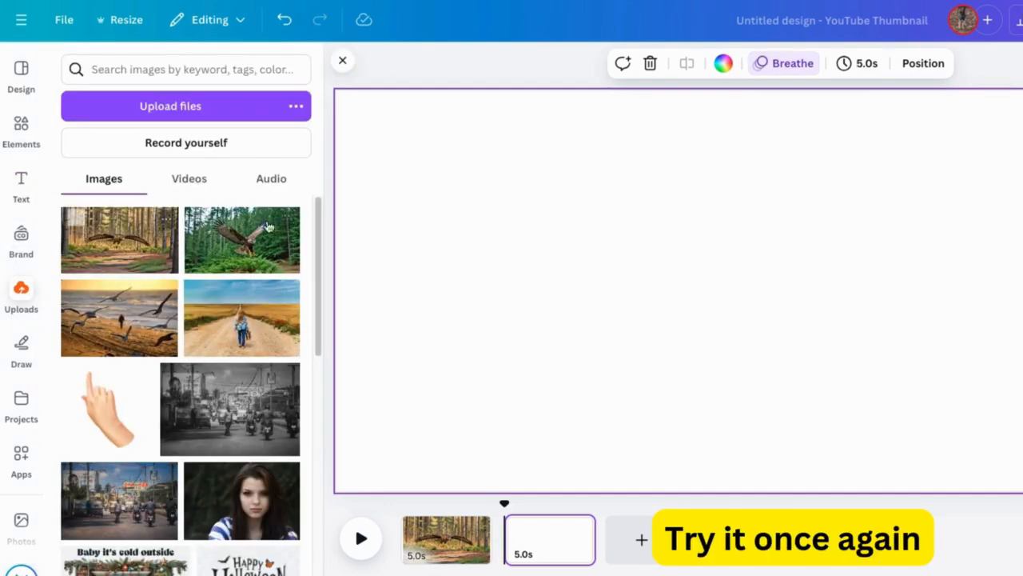
pyautogui.click(233, 242)
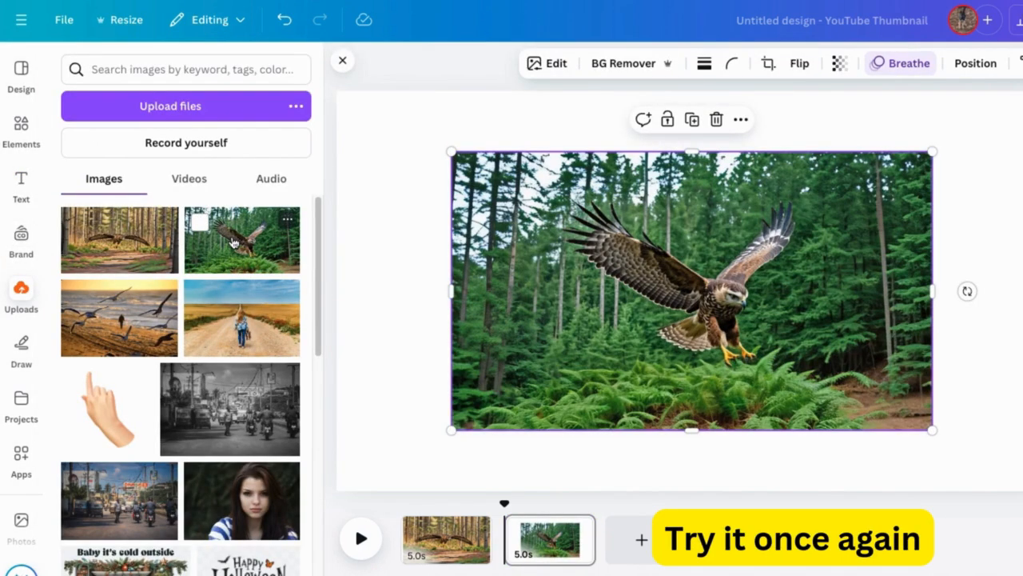
pyautogui.moveTo(550, 308); pyautogui.dragTo(386, 217)
pyautogui.moveTo(770, 337); pyautogui.dragTo(1022, 528)
pyautogui.moveTo(831, 362); pyautogui.dragTo(813, 344)
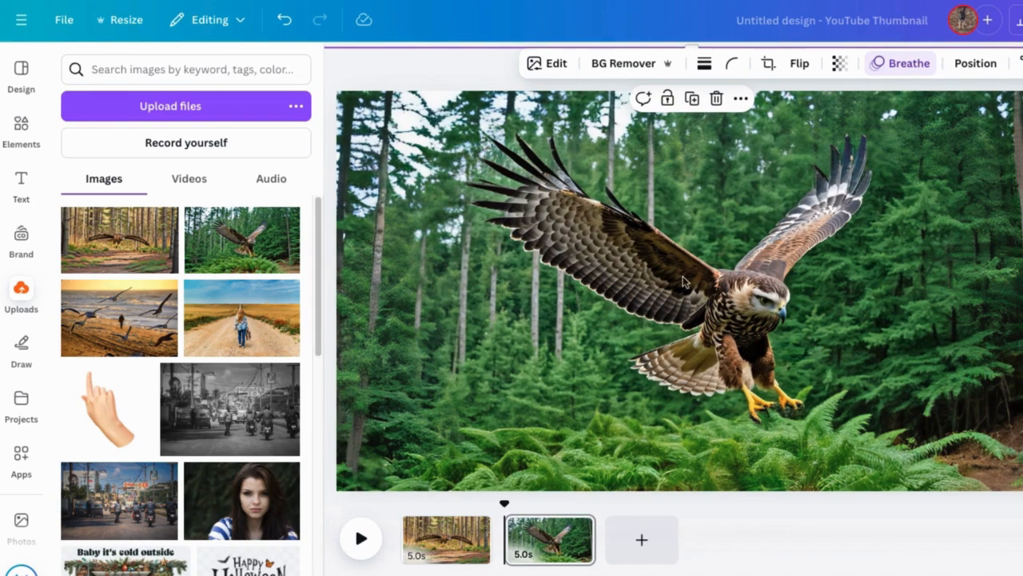
# Step: Use Magic Grab to separate the hawk from the forest background on page 2
pyautogui.click(546, 64)
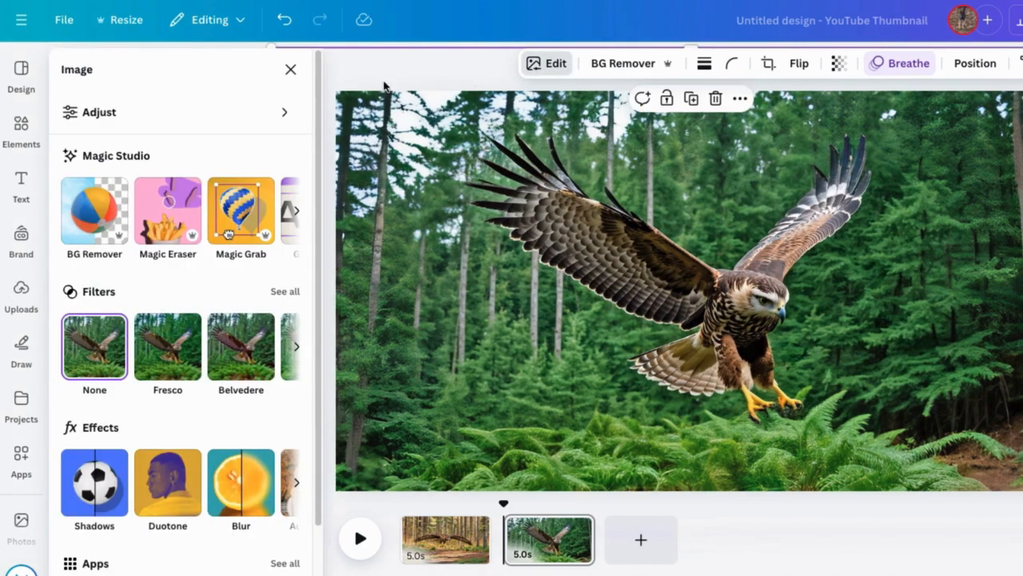
pyautogui.click(230, 220)
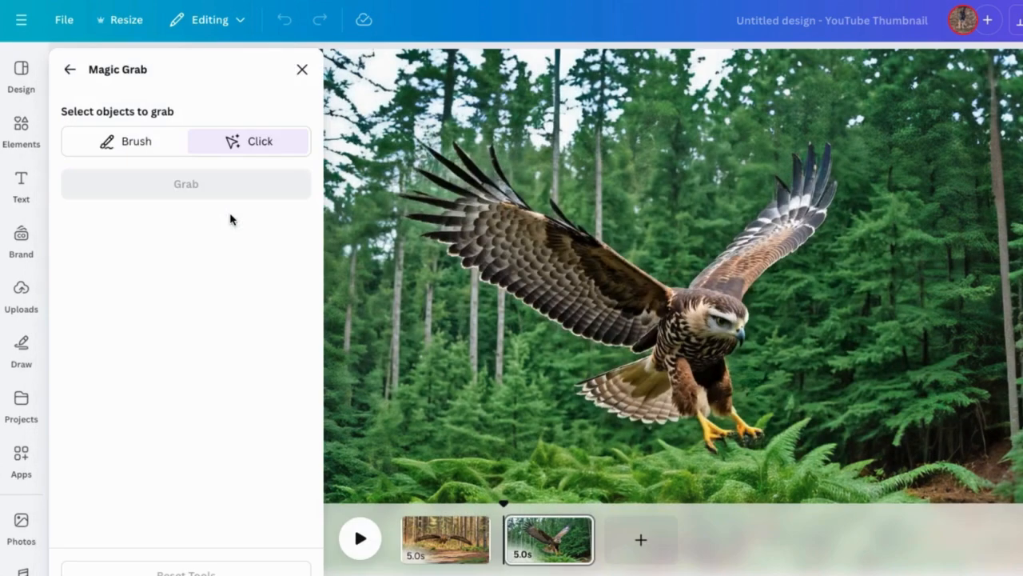
pyautogui.click(555, 272)
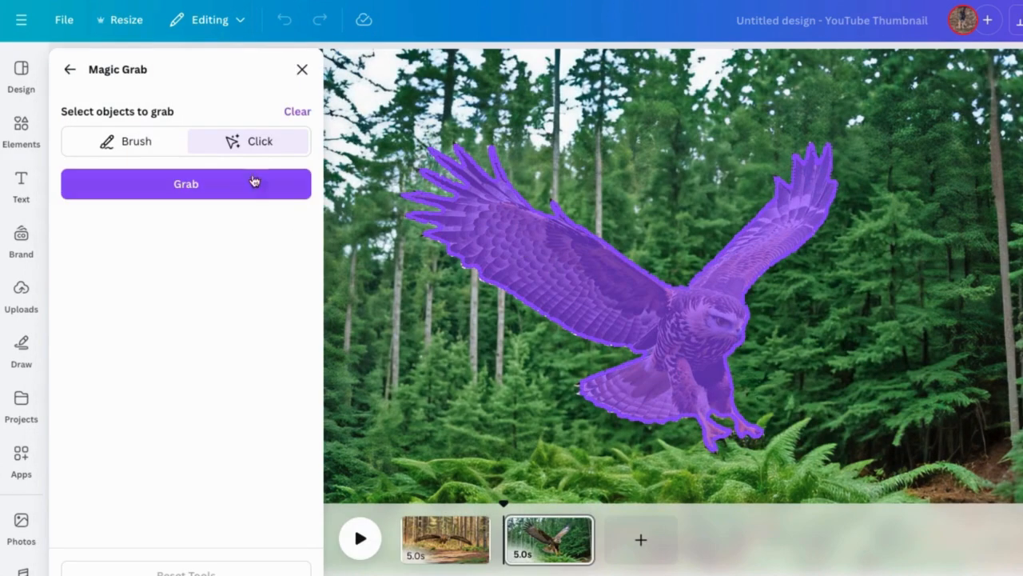
pyautogui.click(189, 185)
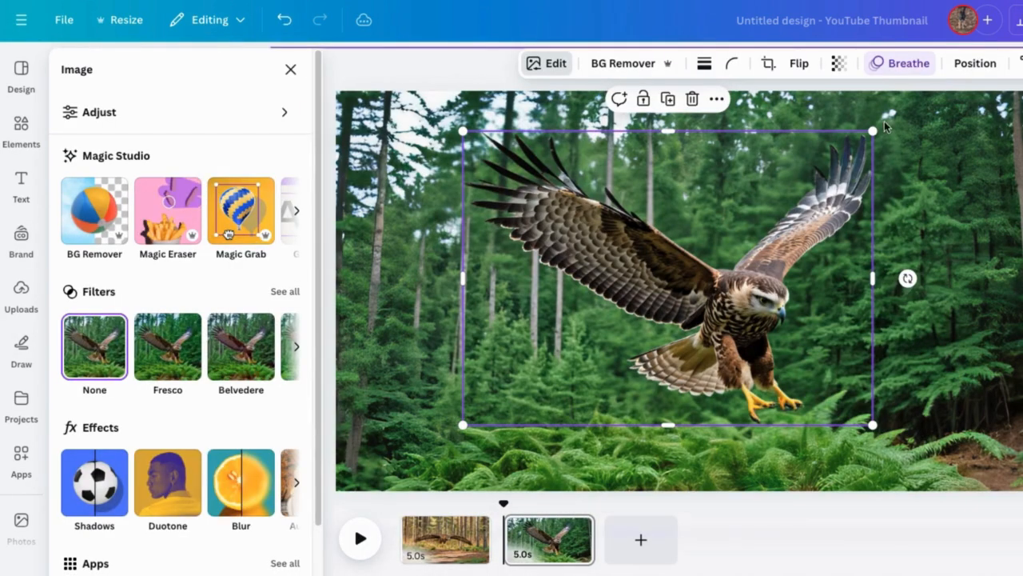
# Step: Set the page 2 hawk's Breathe animation to In with maximum scale
pyautogui.click(901, 64)
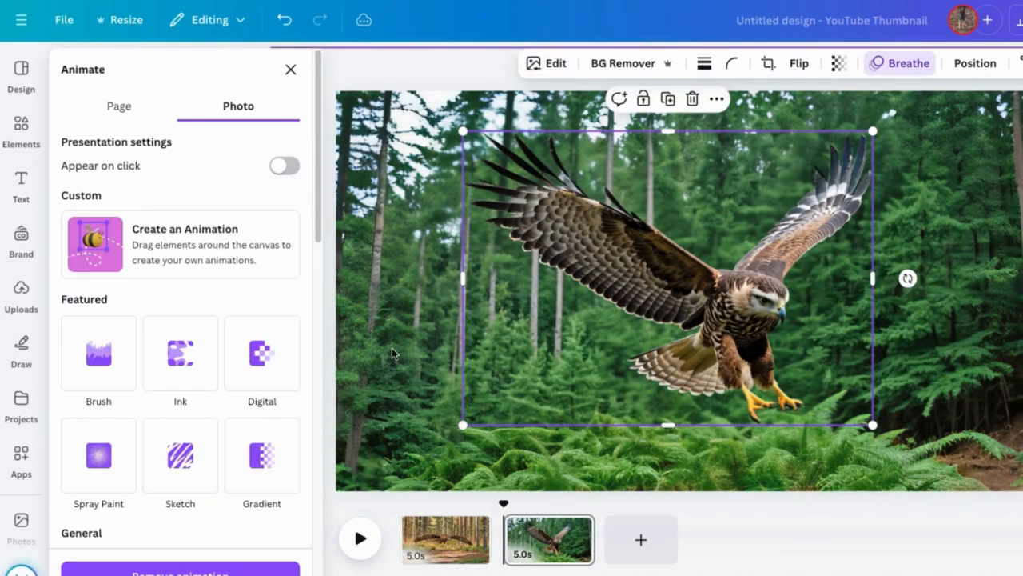
pyautogui.scroll(-5, 226, 378)
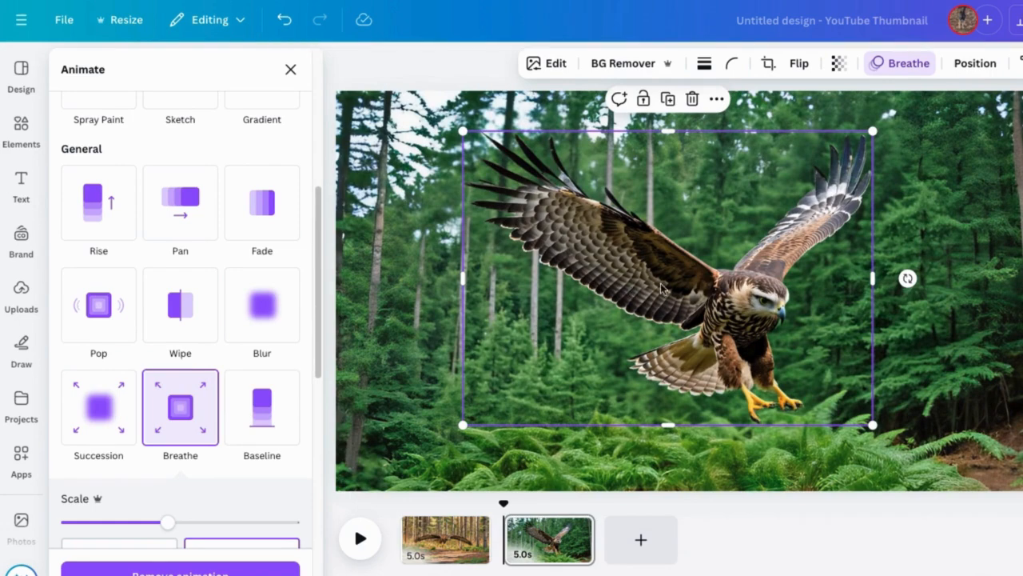
pyautogui.moveTo(167, 523); pyautogui.dragTo(329, 507)
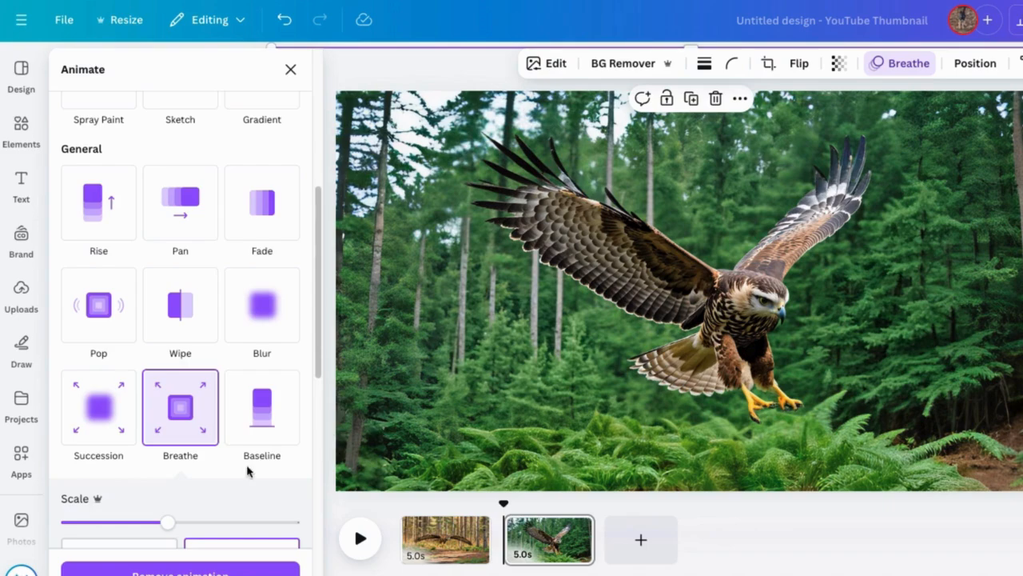
pyautogui.scroll(-2, 248, 471)
pyautogui.click(160, 400)
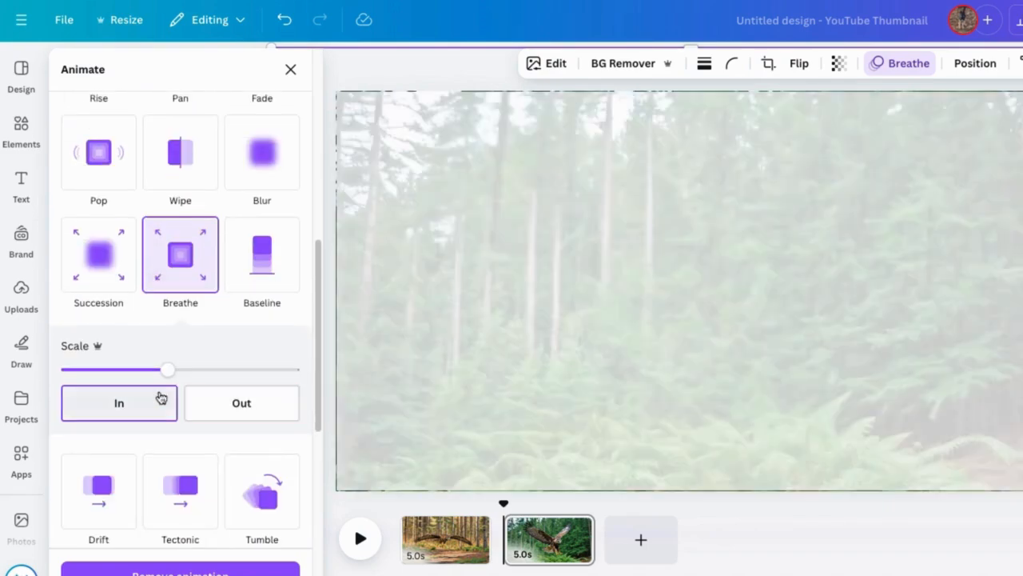
pyautogui.moveTo(167, 369); pyautogui.dragTo(342, 372)
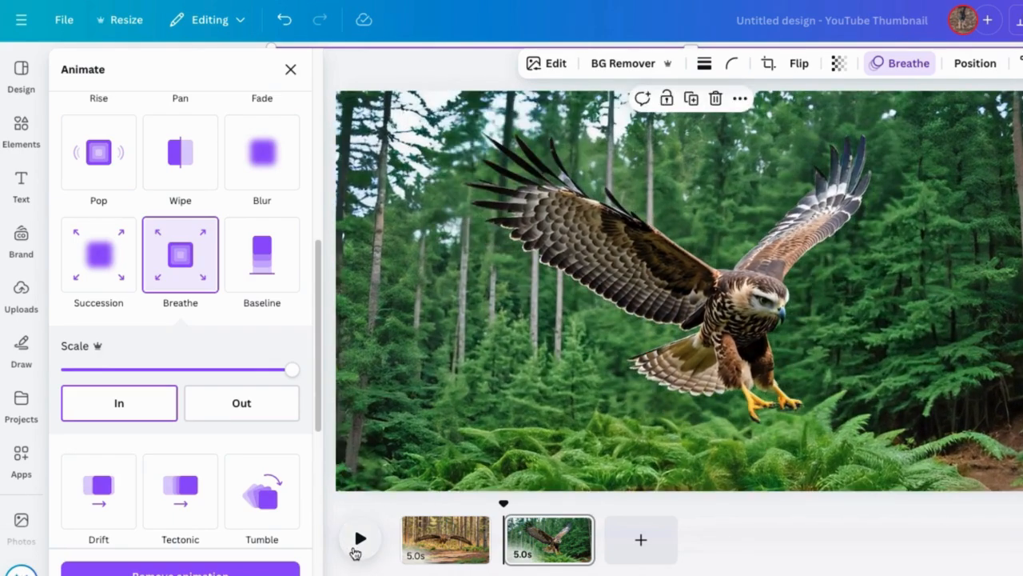
# Step: Play the animation preview
pyautogui.click(358, 545)
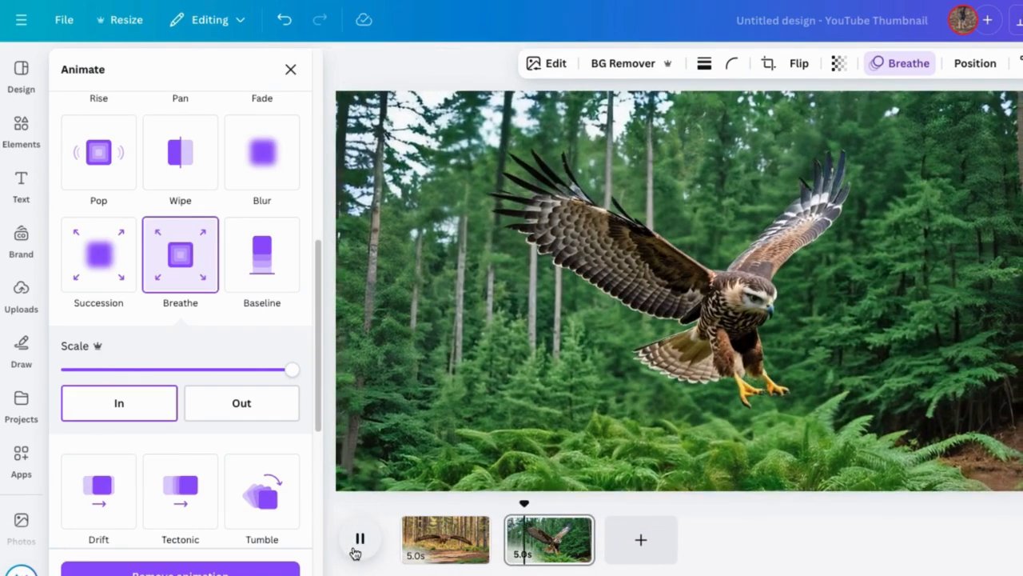